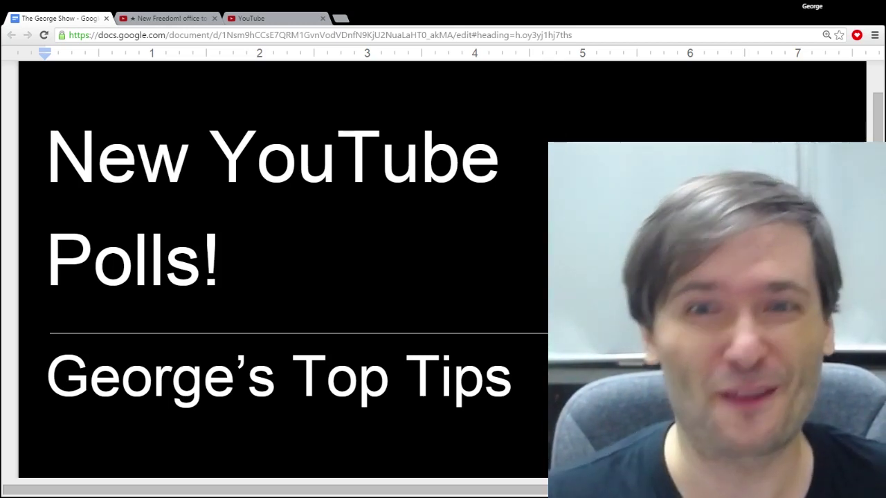
# Switch from the Google Docs title page to the New Freedom! office tour video tab.
pyautogui.hotkey('ctrl', 'Tab')
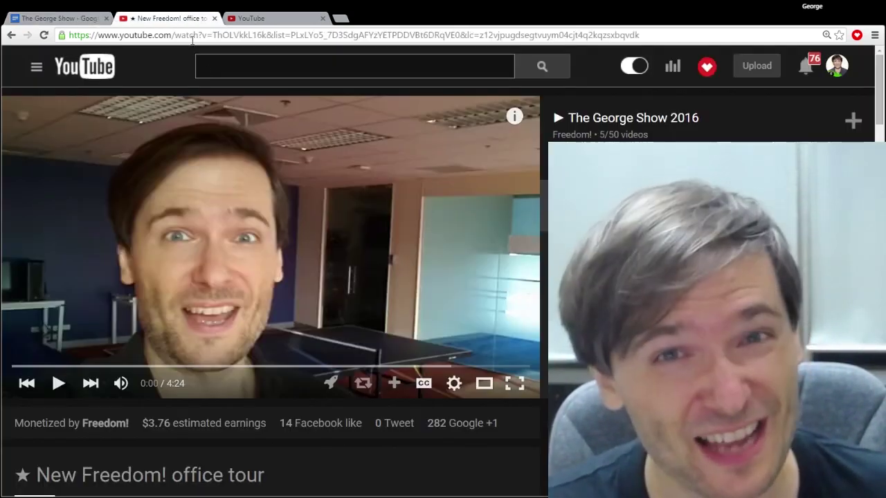
# Play the office tour video and open its video-preference poll card.
pyautogui.click(198, 182)
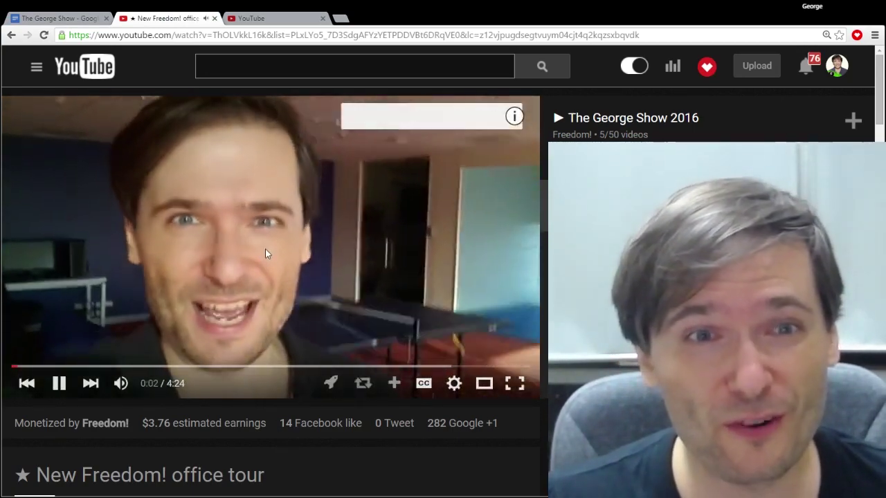
pyautogui.click(388, 162)
pyautogui.click(432, 114)
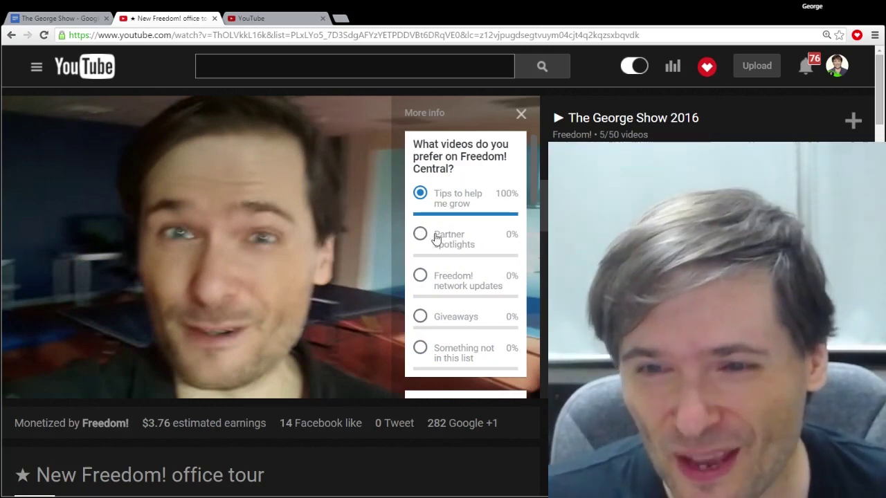
# Vote Partner spotlights, Freedom! network updates, Giveaways, then Tips to help me grow; close the poll, go to Cards editor.
pyautogui.click(436, 239)
pyautogui.click(423, 277)
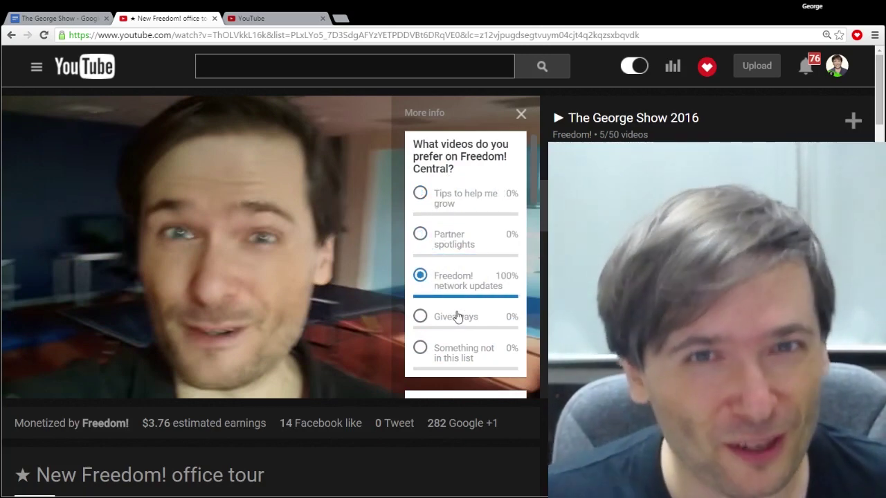
pyautogui.click(467, 318)
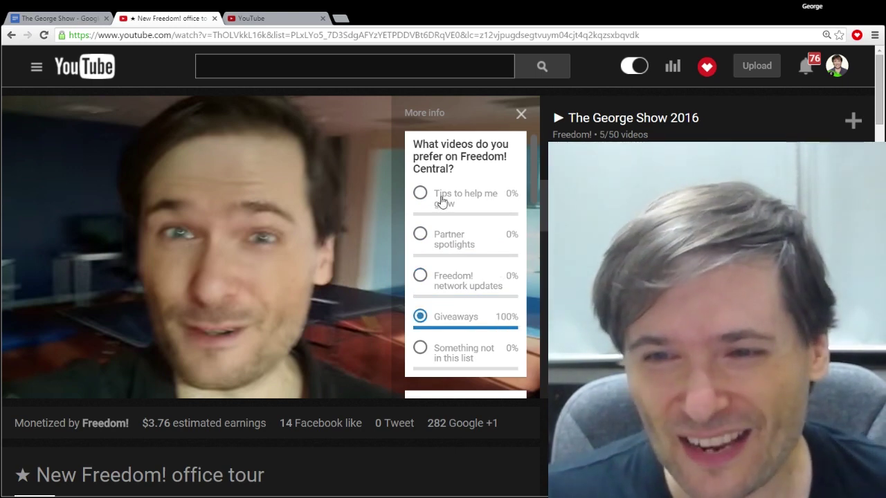
pyautogui.click(441, 201)
pyautogui.click(294, 194)
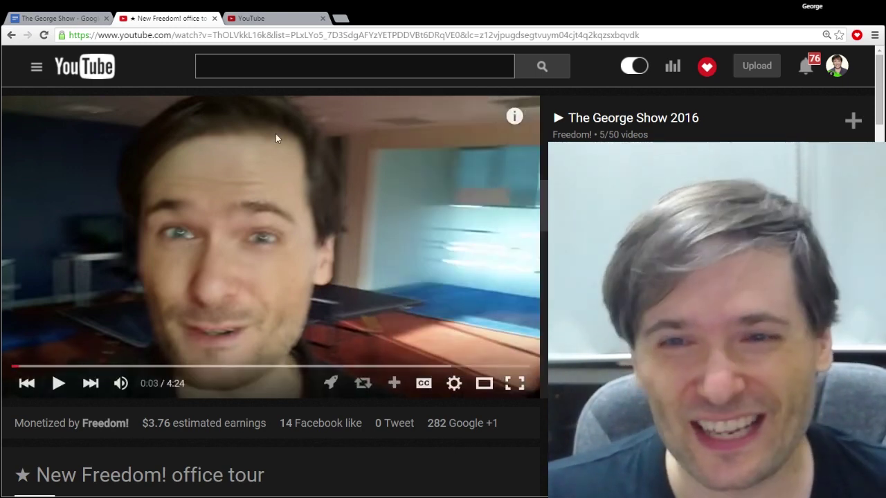
pyautogui.click(253, 18)
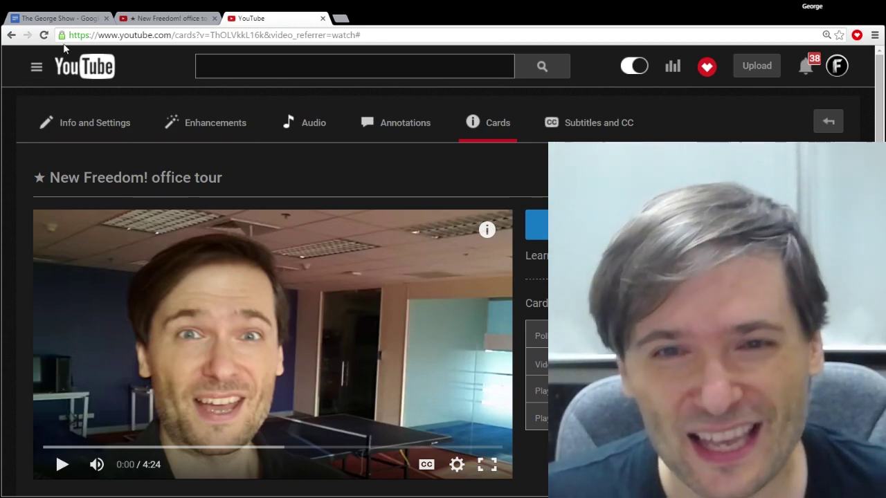
# Back on the watch page, start a new Poll card from the Cards editor's Add card list.
pyautogui.click(11, 36)
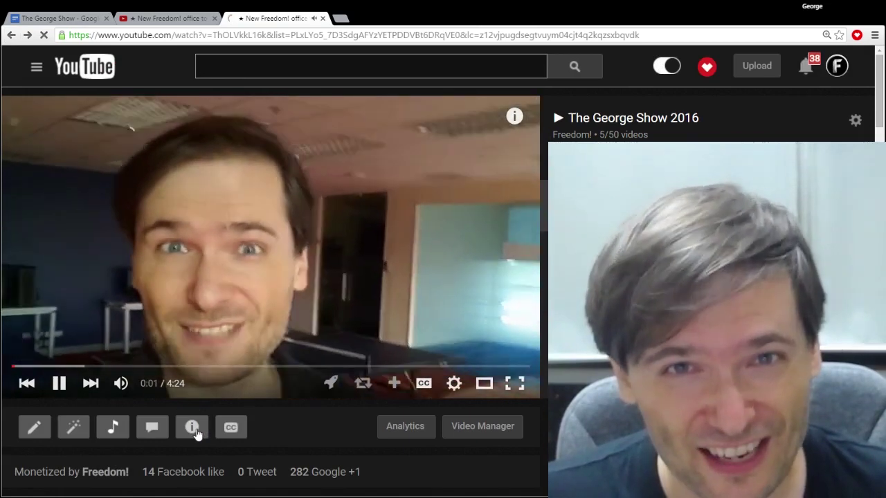
pyautogui.click(194, 429)
pyautogui.click(730, 225)
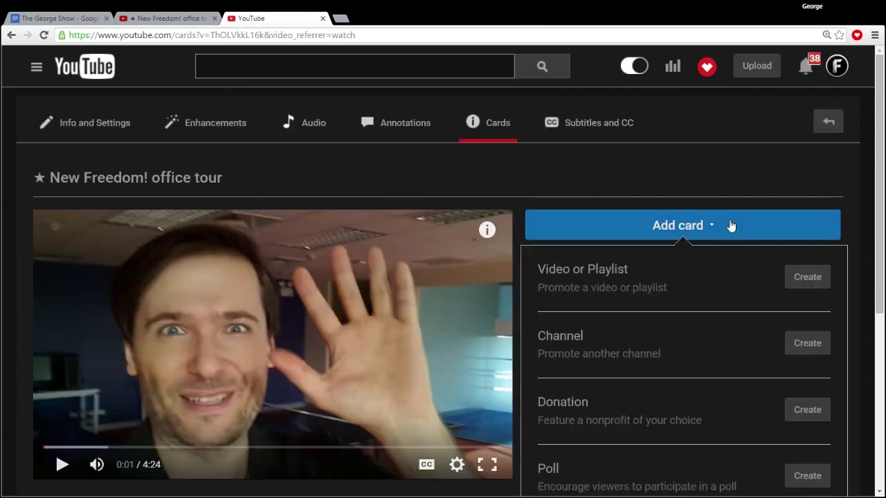
pyautogui.click(806, 477)
# Create the poll 'What is your favorite color?' with choices Blue, Red, Green and Yellow.
pyautogui.click(379, 216)
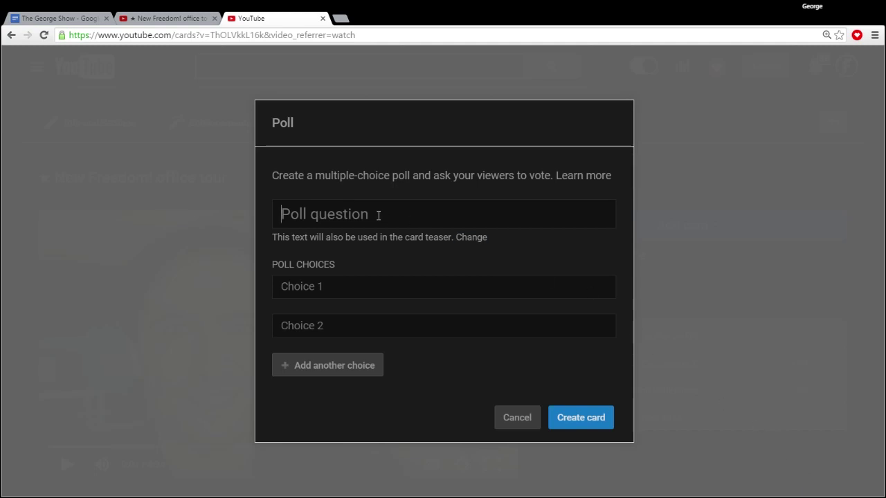
pyautogui.write('What ')
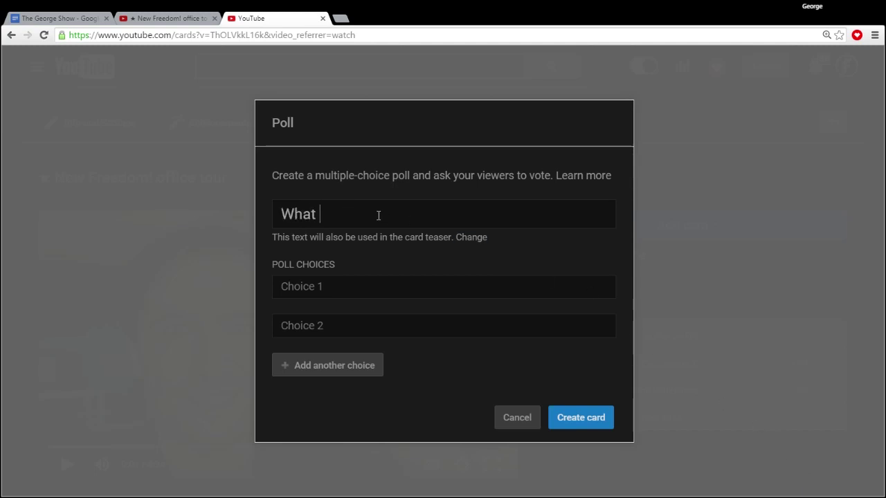
pyautogui.write('is your favorite color?')
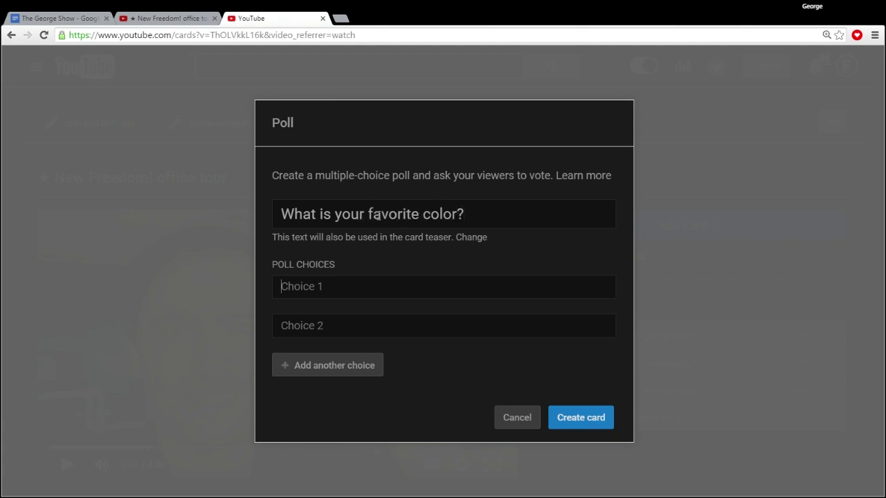
pyautogui.write('Blue')
pyautogui.write('Red')
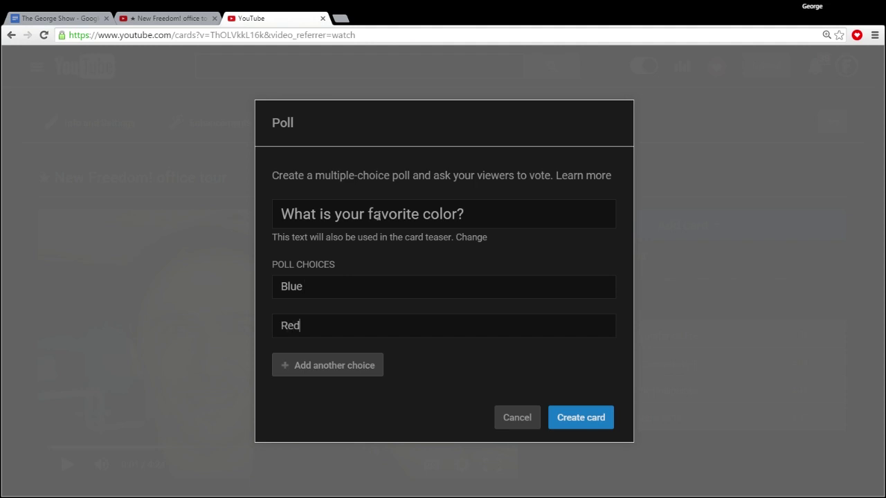
pyautogui.click(338, 371)
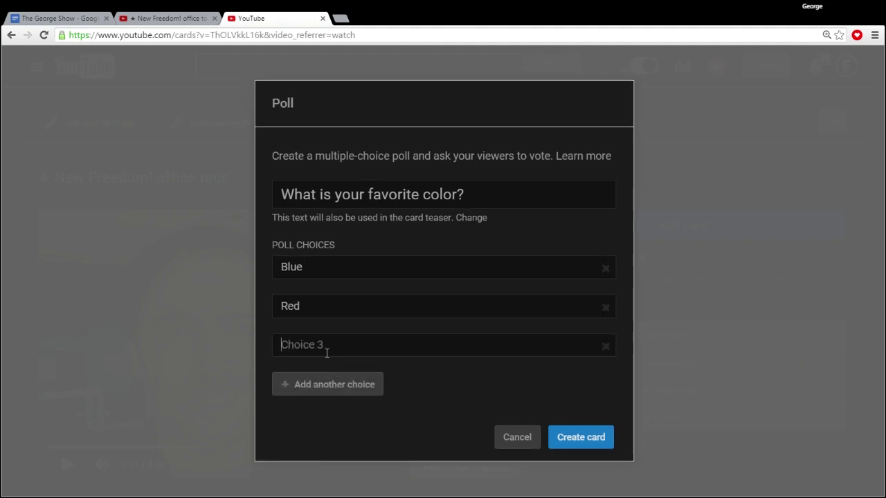
pyautogui.write('Green')
pyautogui.click(333, 384)
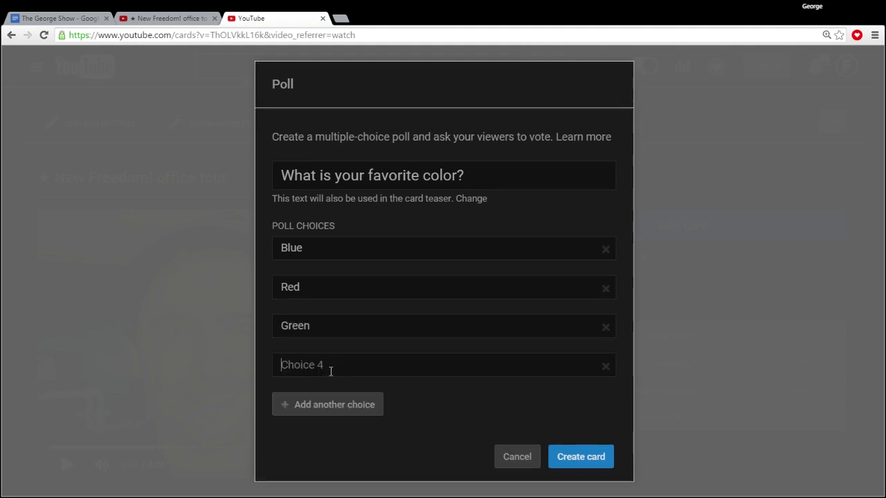
pyautogui.write('Yellow')
pyautogui.click(596, 458)
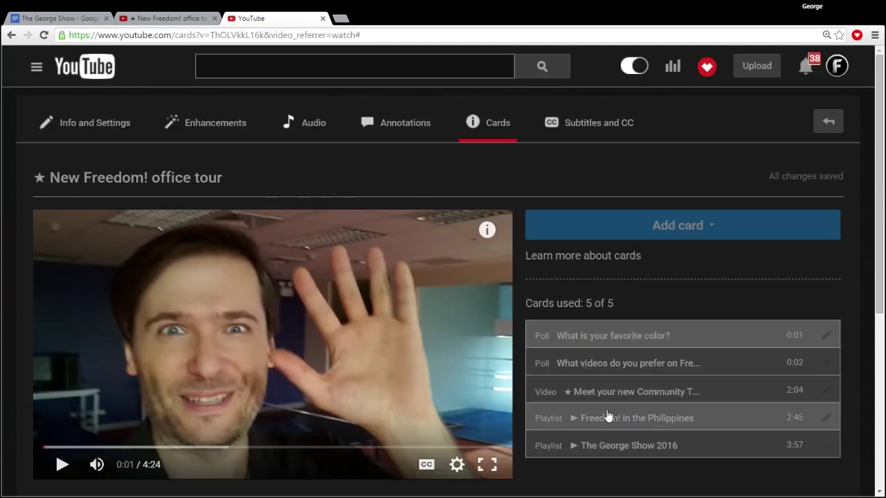
pyautogui.click(822, 338)
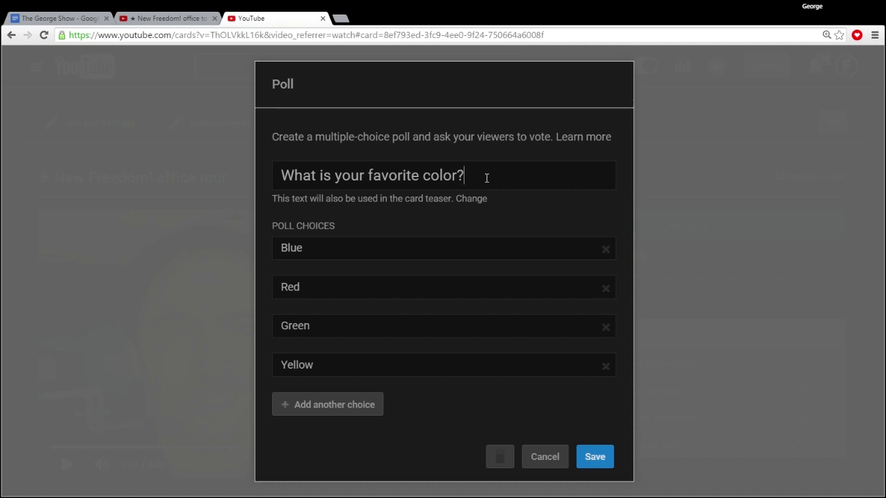
pyautogui.click(448, 249)
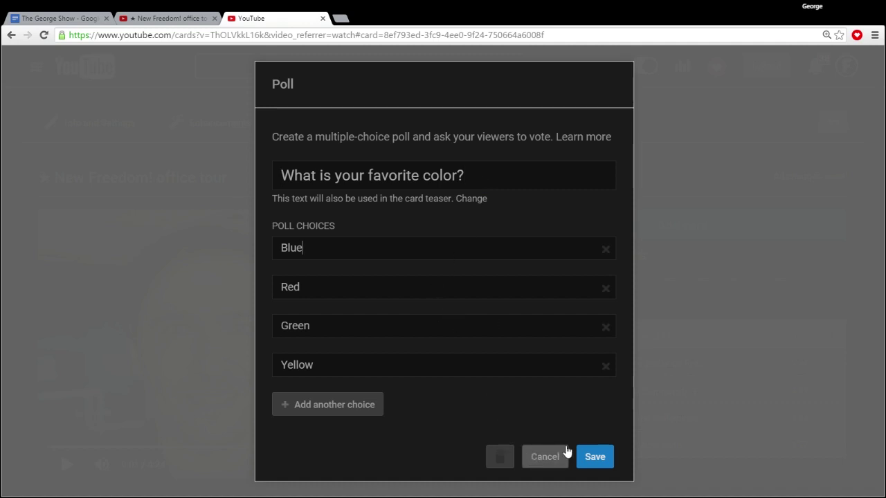
pyautogui.click(598, 457)
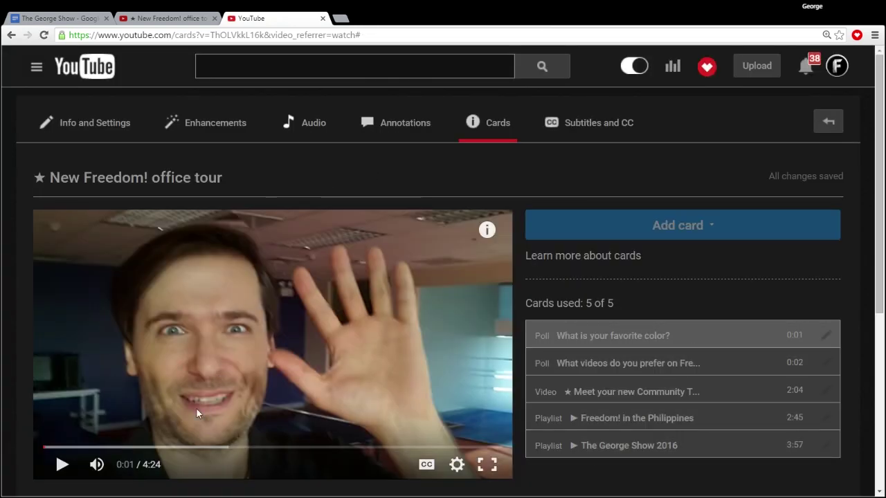
# On the office tour watch page, vote Blue in the color poll card, then reopen the Cards editor.
pyautogui.click(160, 178)
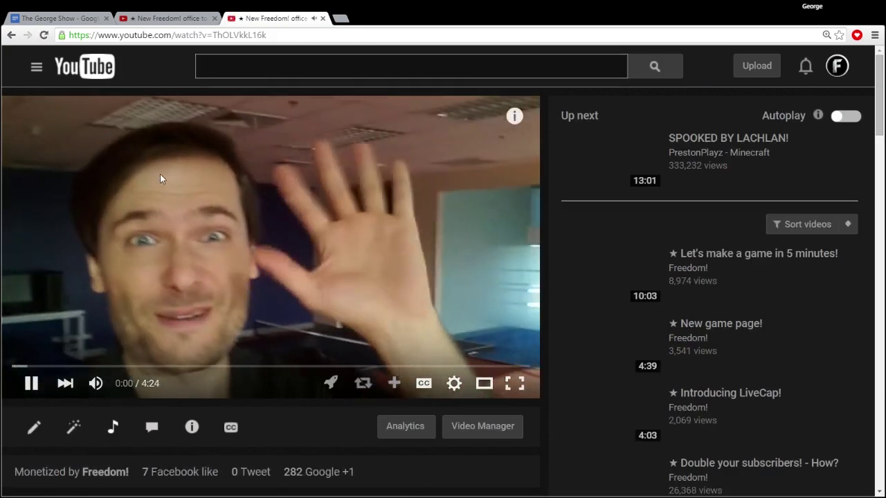
pyautogui.click(514, 116)
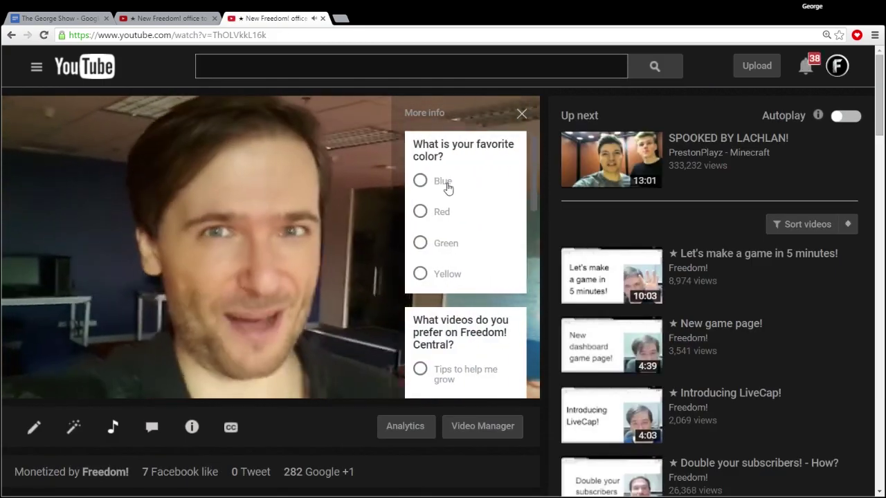
pyautogui.click(446, 182)
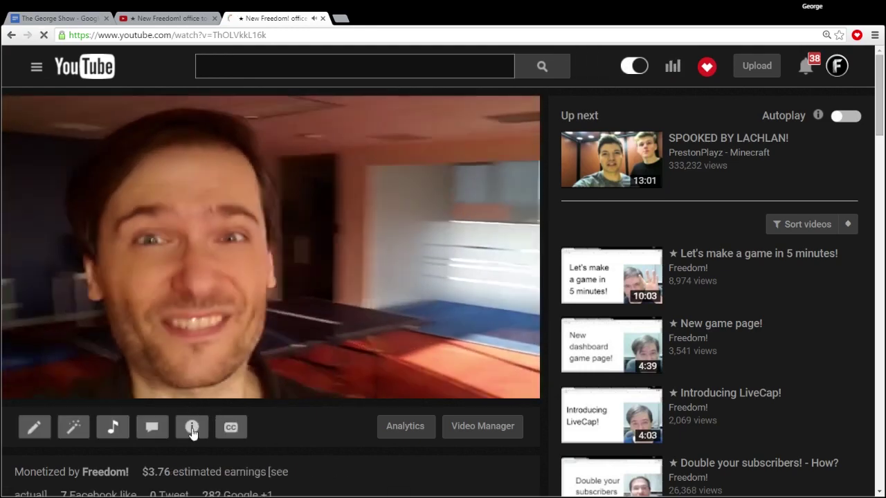
pyautogui.click(192, 427)
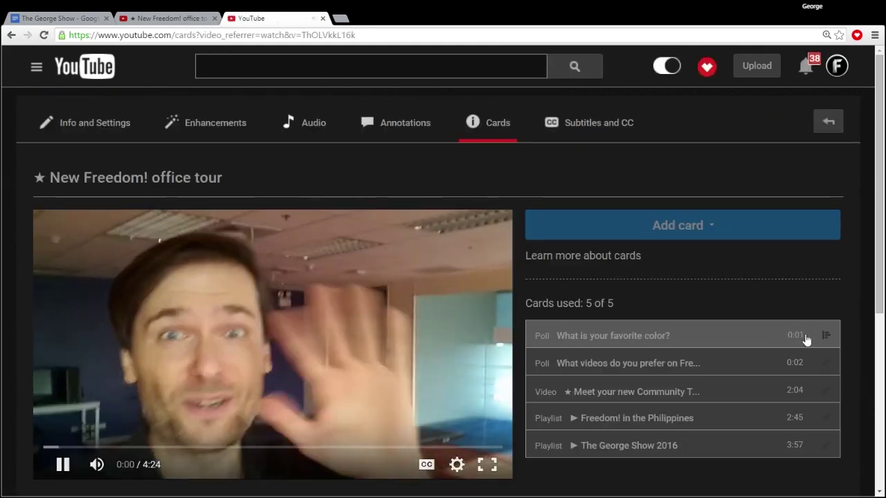
# View the color poll's results, close them, and return to the New YouTube Polls! Google Doc.
pyautogui.click(827, 337)
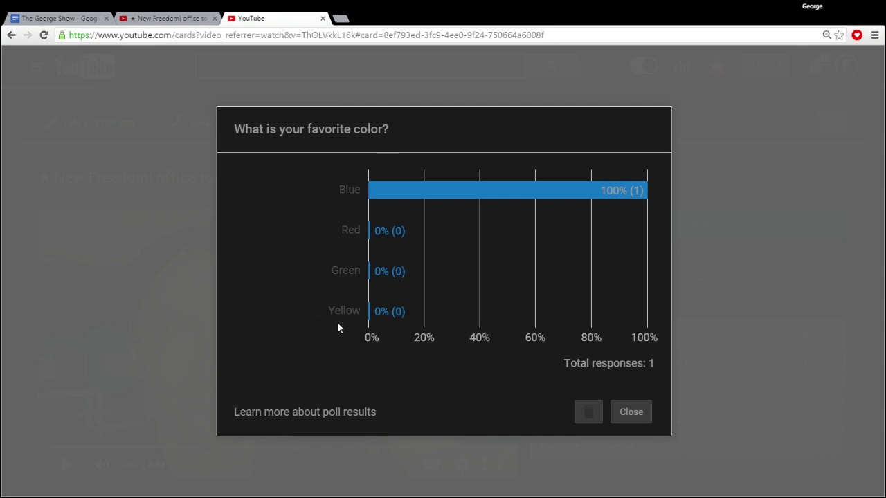
pyautogui.click(613, 414)
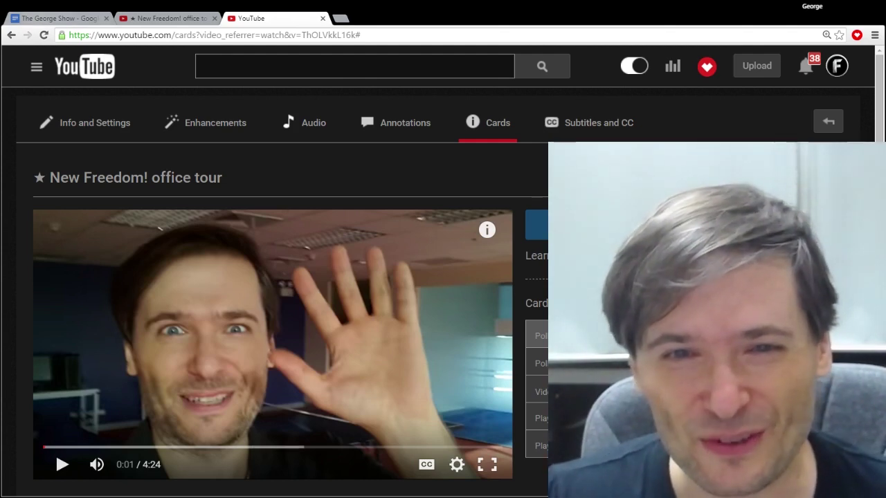
pyautogui.click(40, 21)
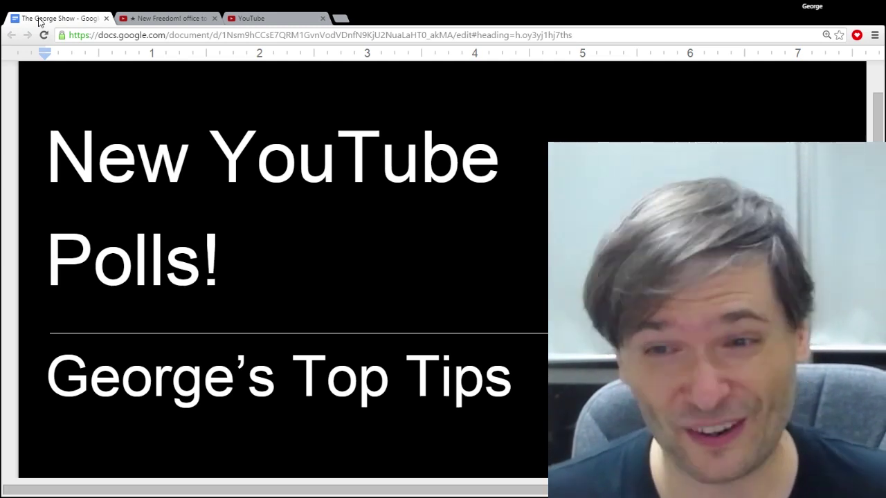
# Open the office tour watch page and switch YouTube to the light theme.
pyautogui.click(204, 20)
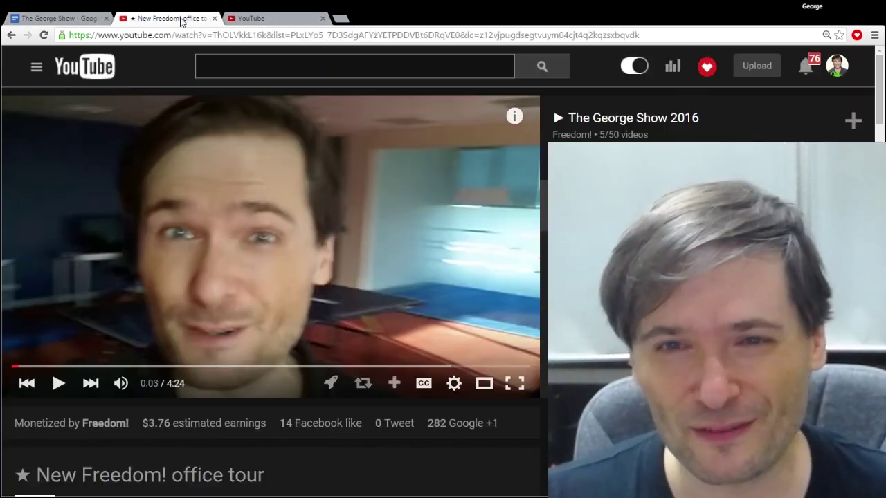
pyautogui.scroll(-7, 249, 143)
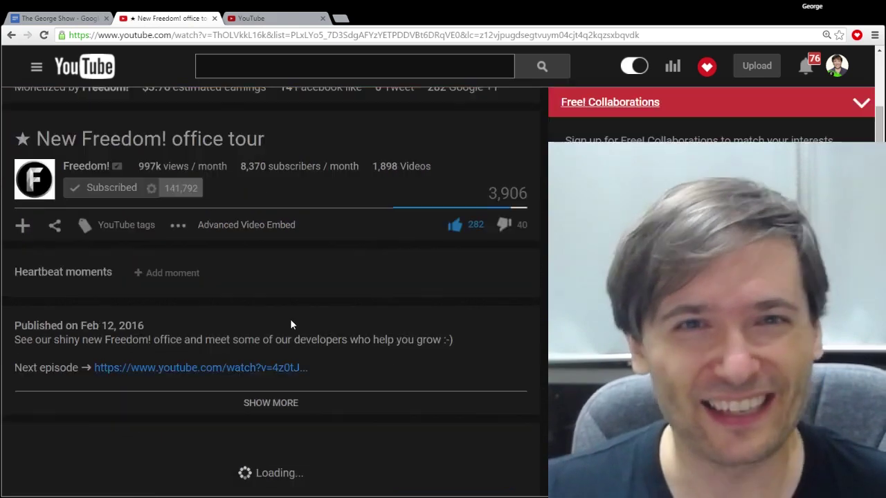
pyautogui.scroll(7, 357, 372)
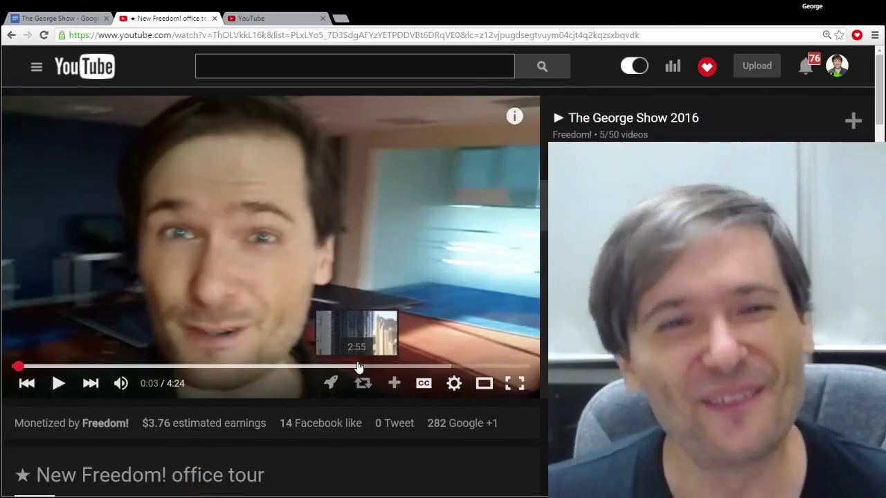
pyautogui.click(634, 66)
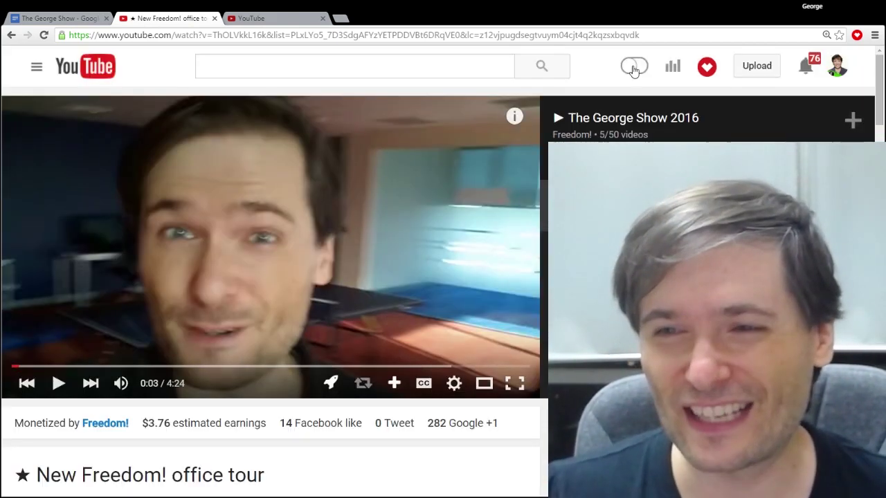
pyautogui.scroll(-2, 475, 246)
pyautogui.scroll(-7, 474, 246)
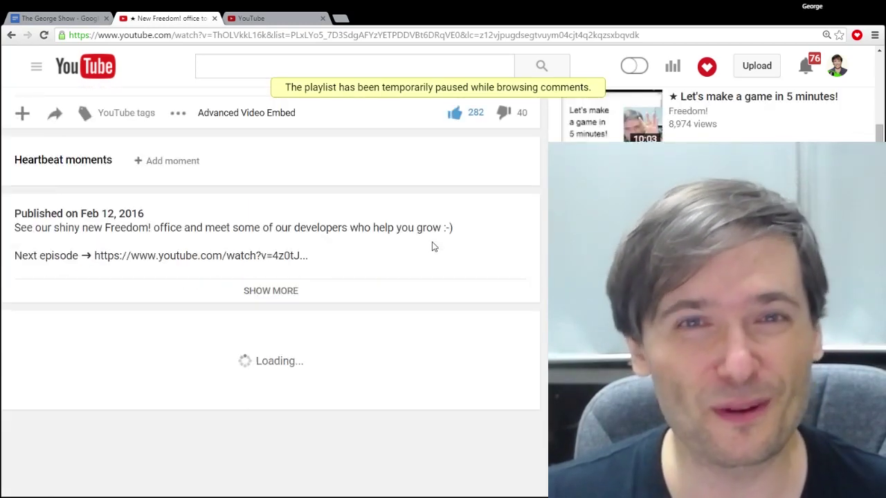
pyautogui.scroll(9, 484, 280)
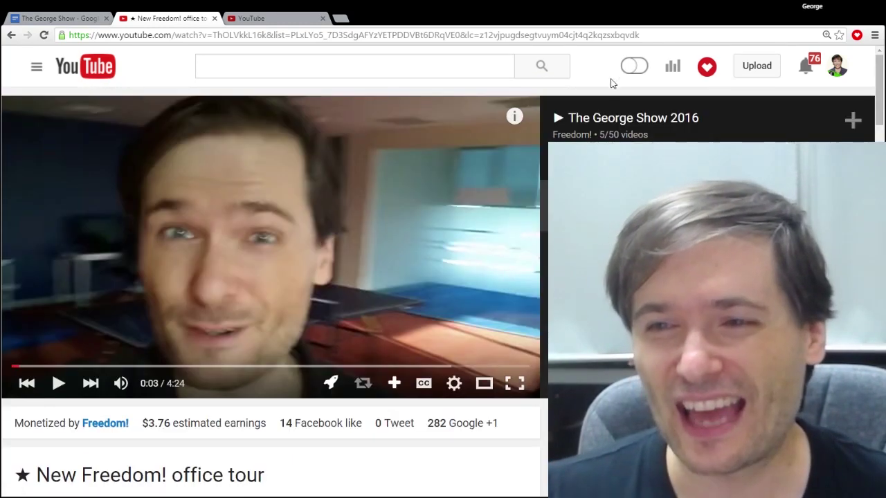
# Switch the watch page back to the dark theme and scroll through it.
pyautogui.click(634, 65)
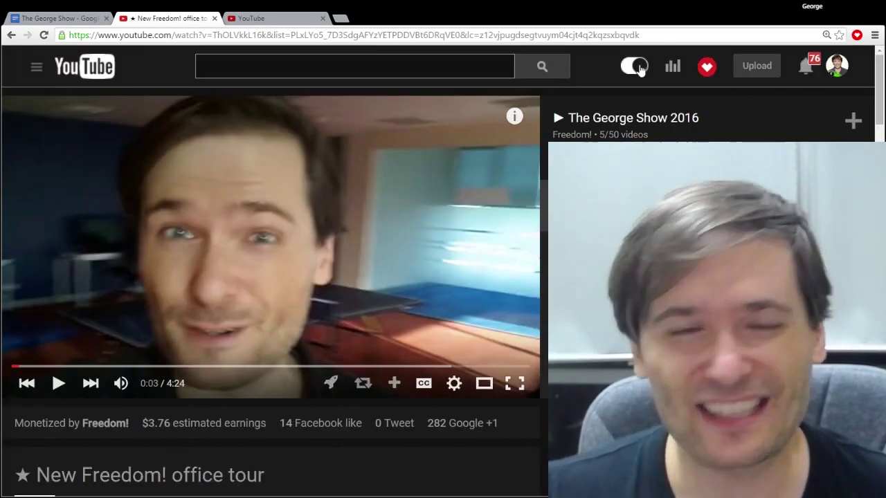
pyautogui.scroll(-1, 528, 185)
pyautogui.scroll(-6, 529, 194)
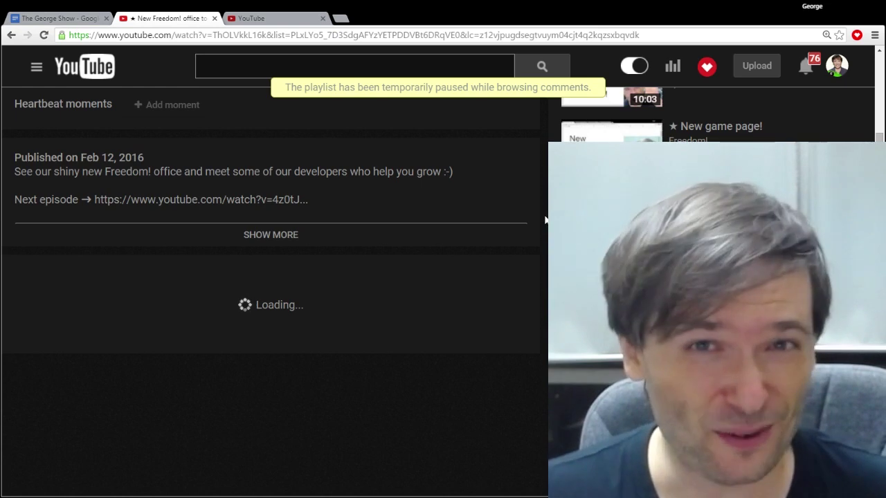
pyautogui.scroll(3, 545, 218)
pyautogui.scroll(3, 597, 95)
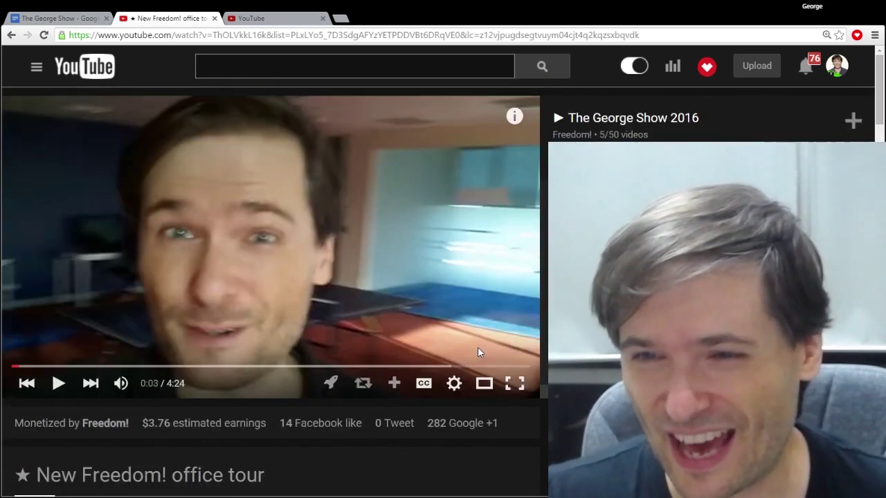
pyautogui.scroll(2, 597, 94)
# In Heartbeat settings, toggle Dark mode off and on, and enable Video manager and Watch later.
pyautogui.click(707, 67)
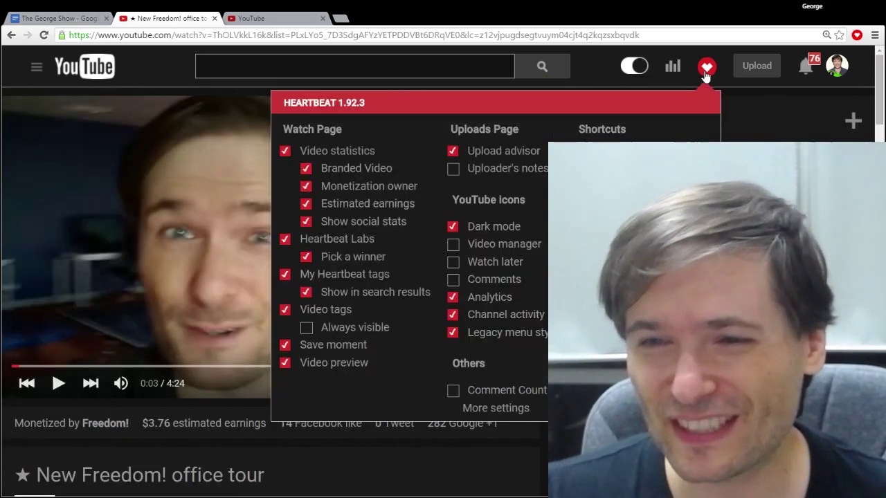
pyautogui.click(495, 229)
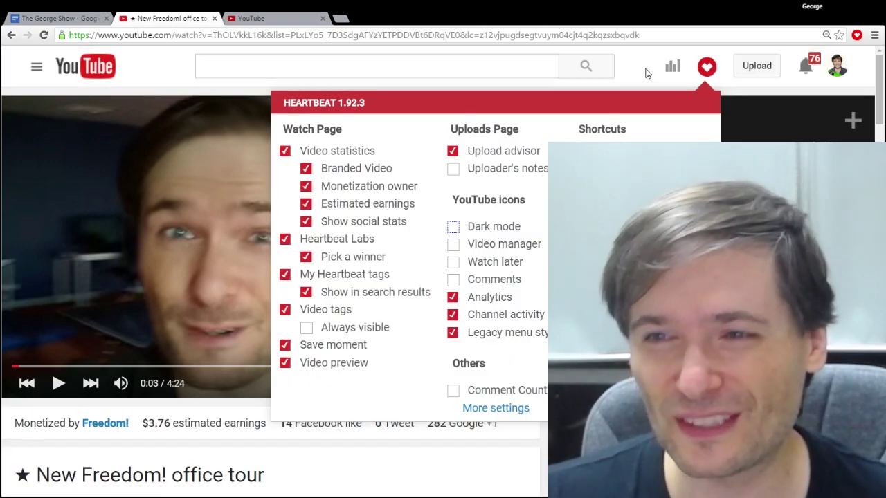
pyautogui.click(483, 231)
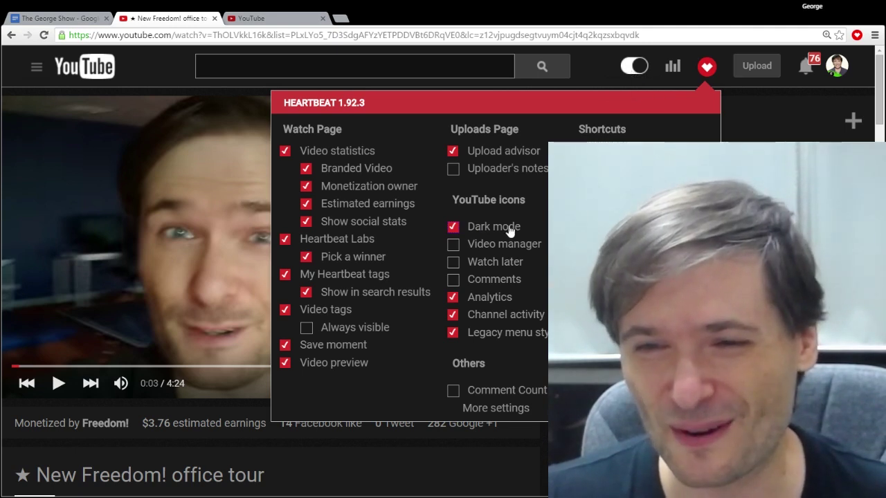
pyautogui.click(500, 249)
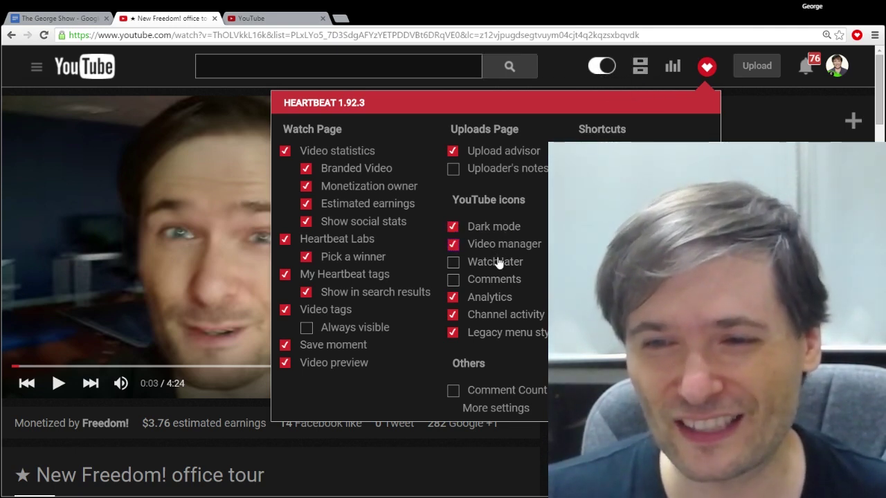
pyautogui.click(499, 267)
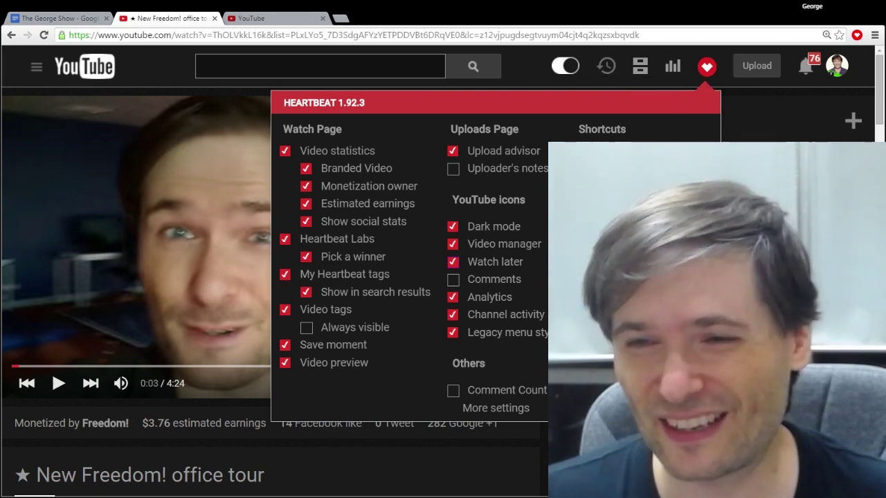
pyautogui.click(707, 70)
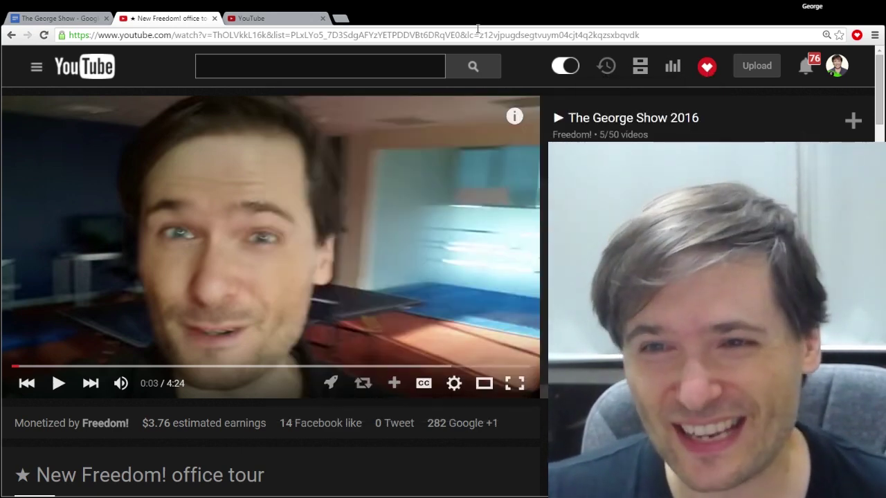
pyautogui.click(340, 19)
pyautogui.write('ww')
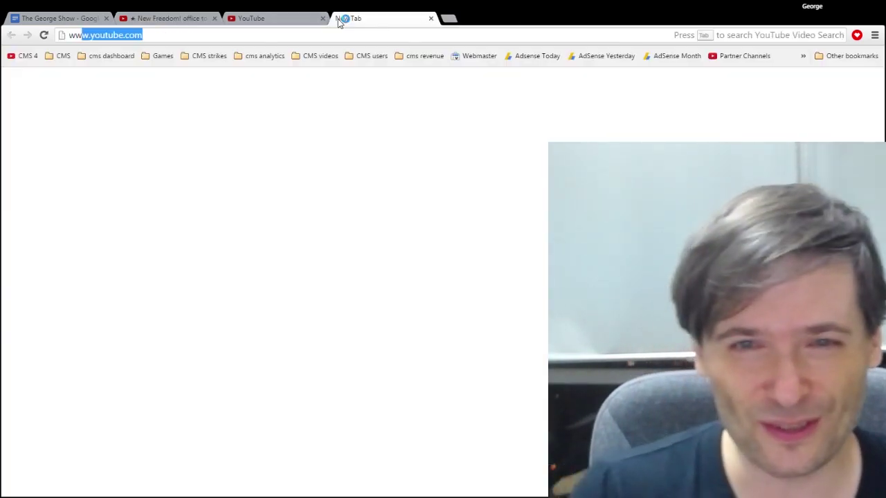
pyautogui.write('w.heartbeat.tm')
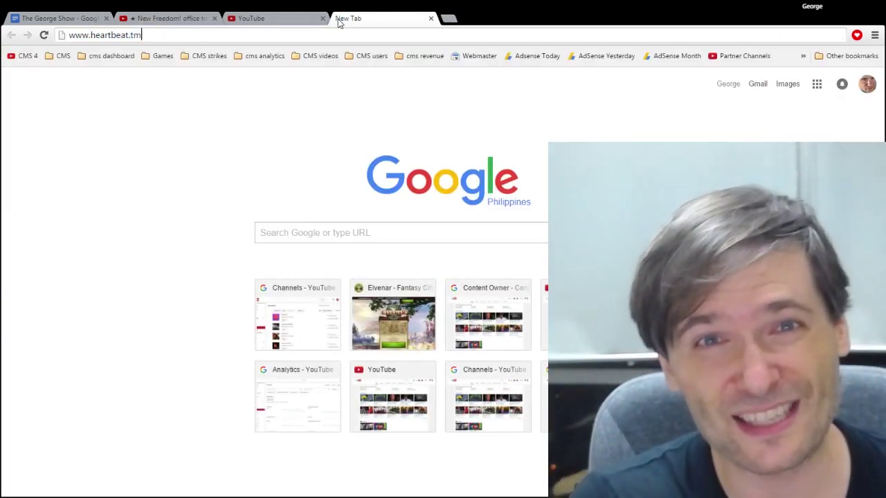
pyautogui.press('Return')
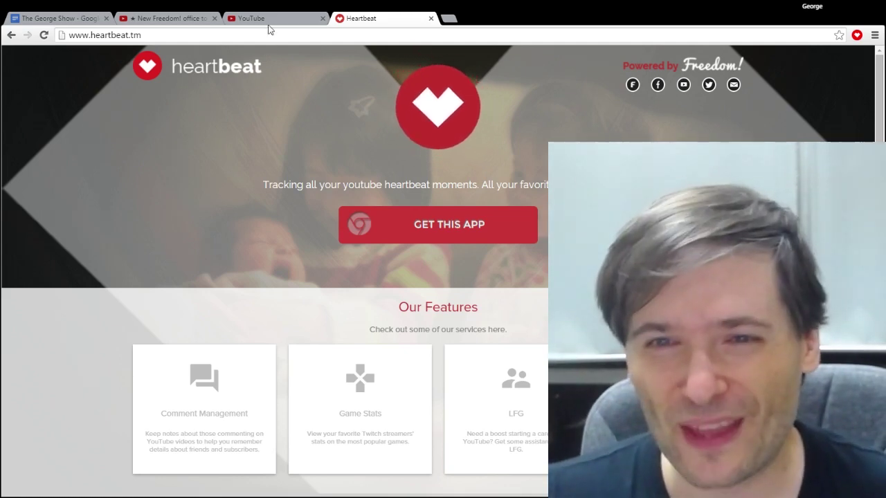
pyautogui.click(267, 23)
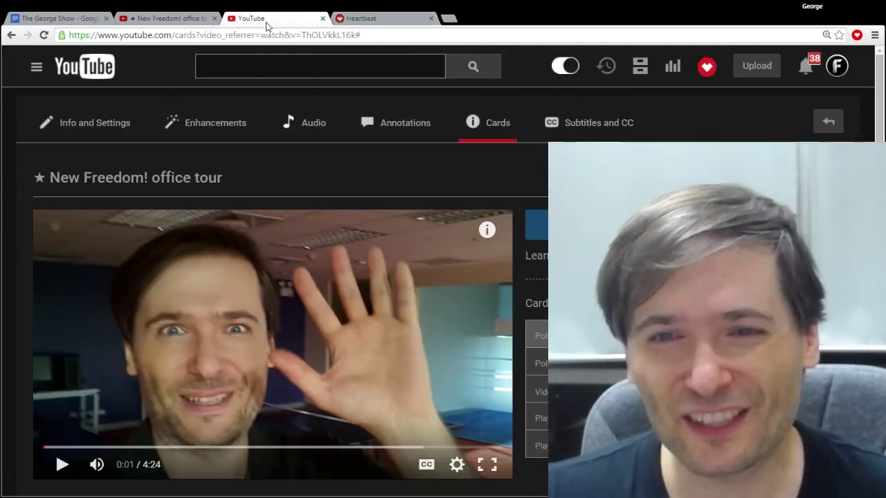
# Scroll through the New Freedom! office tour watch page, then switch back to the Google Doc.
pyautogui.click(166, 18)
pyautogui.scroll(-3, 291, 158)
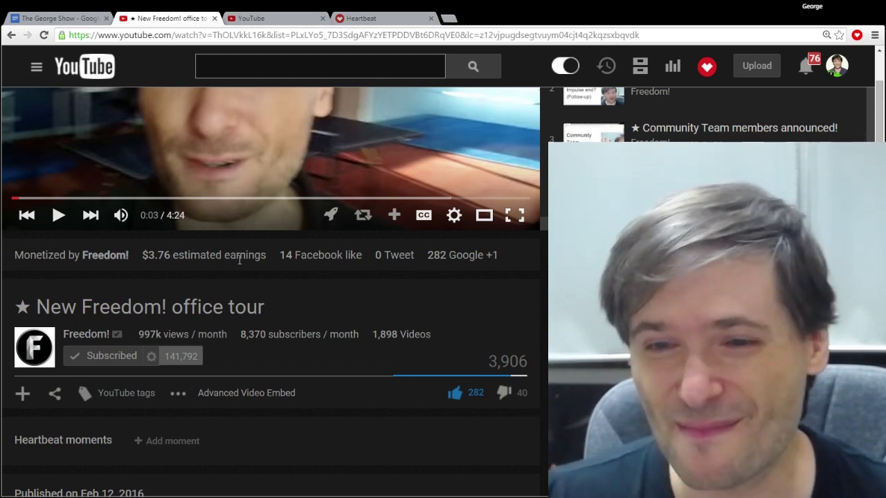
pyautogui.scroll(3, 291, 286)
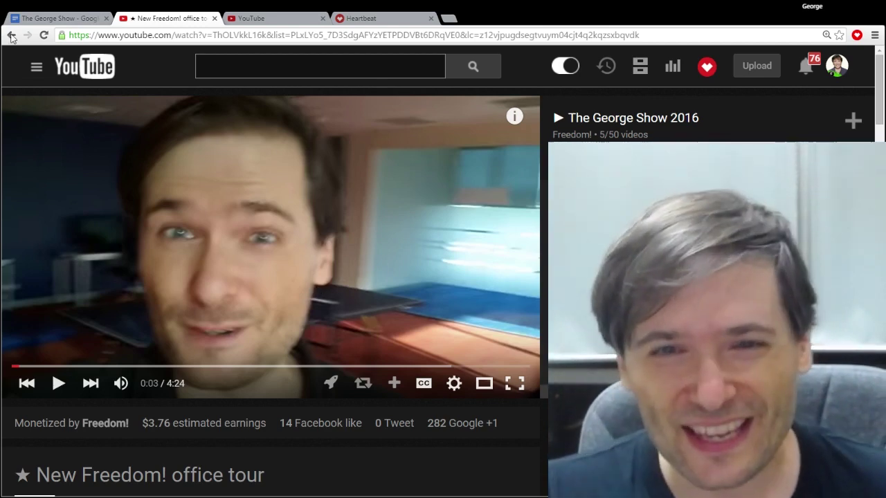
pyautogui.click(83, 19)
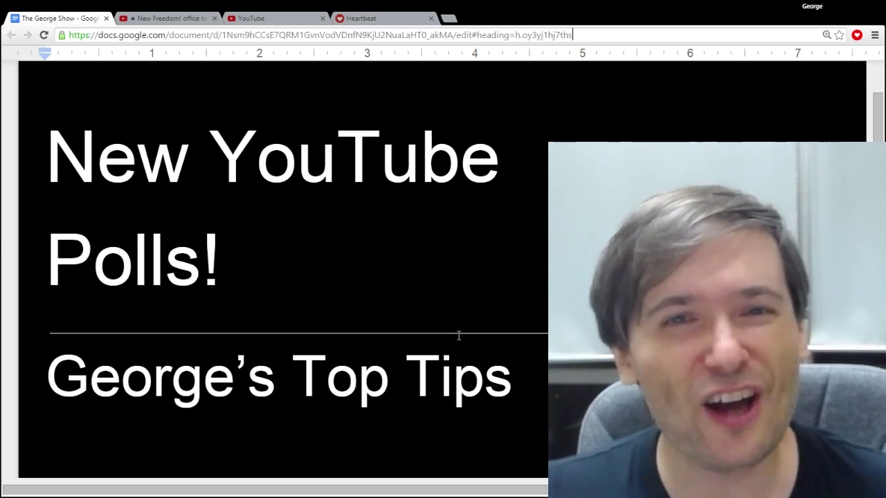